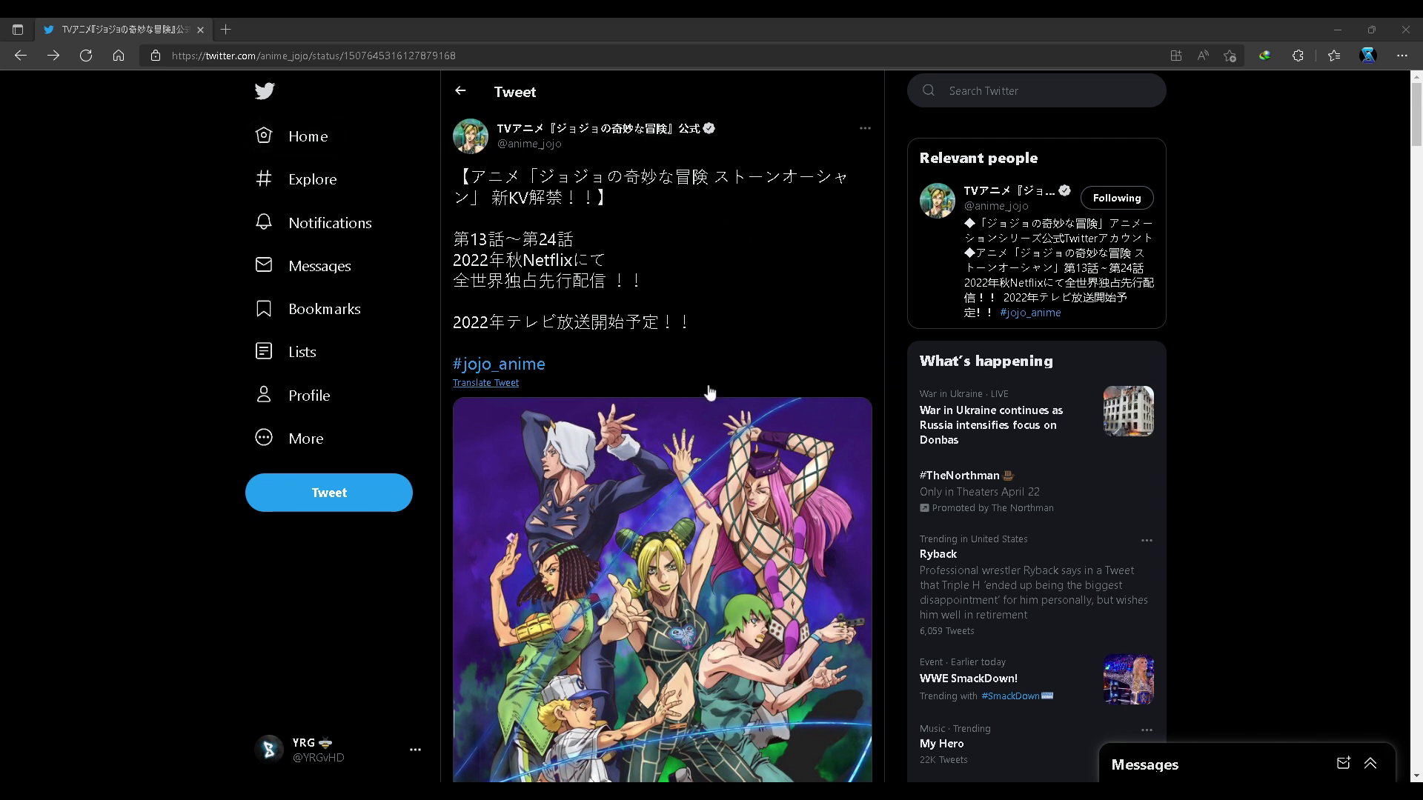
# Translate the official JoJo Stone Ocean episodes 13–24 tweet into English.
pyautogui.click(507, 383)
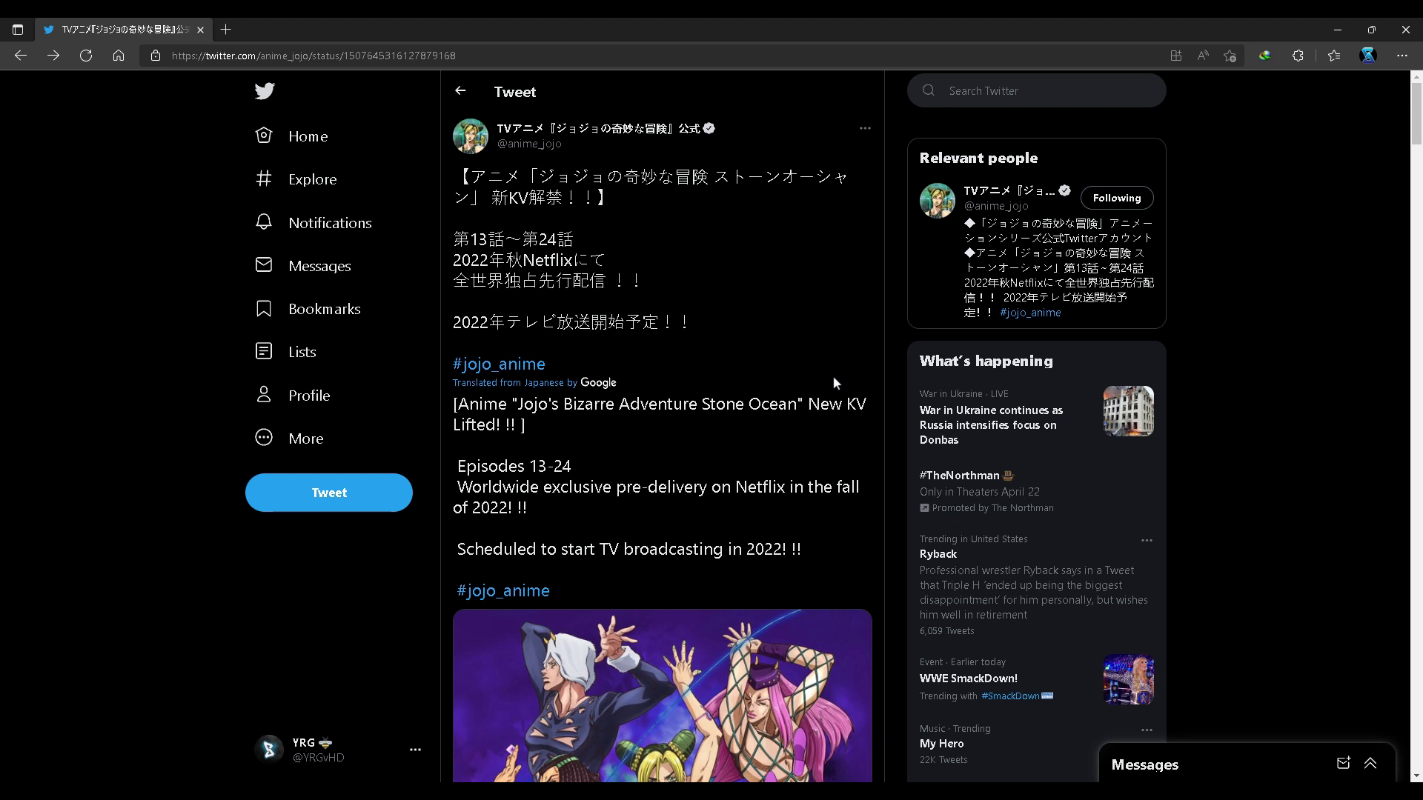
pyautogui.scroll(-4, 832, 376)
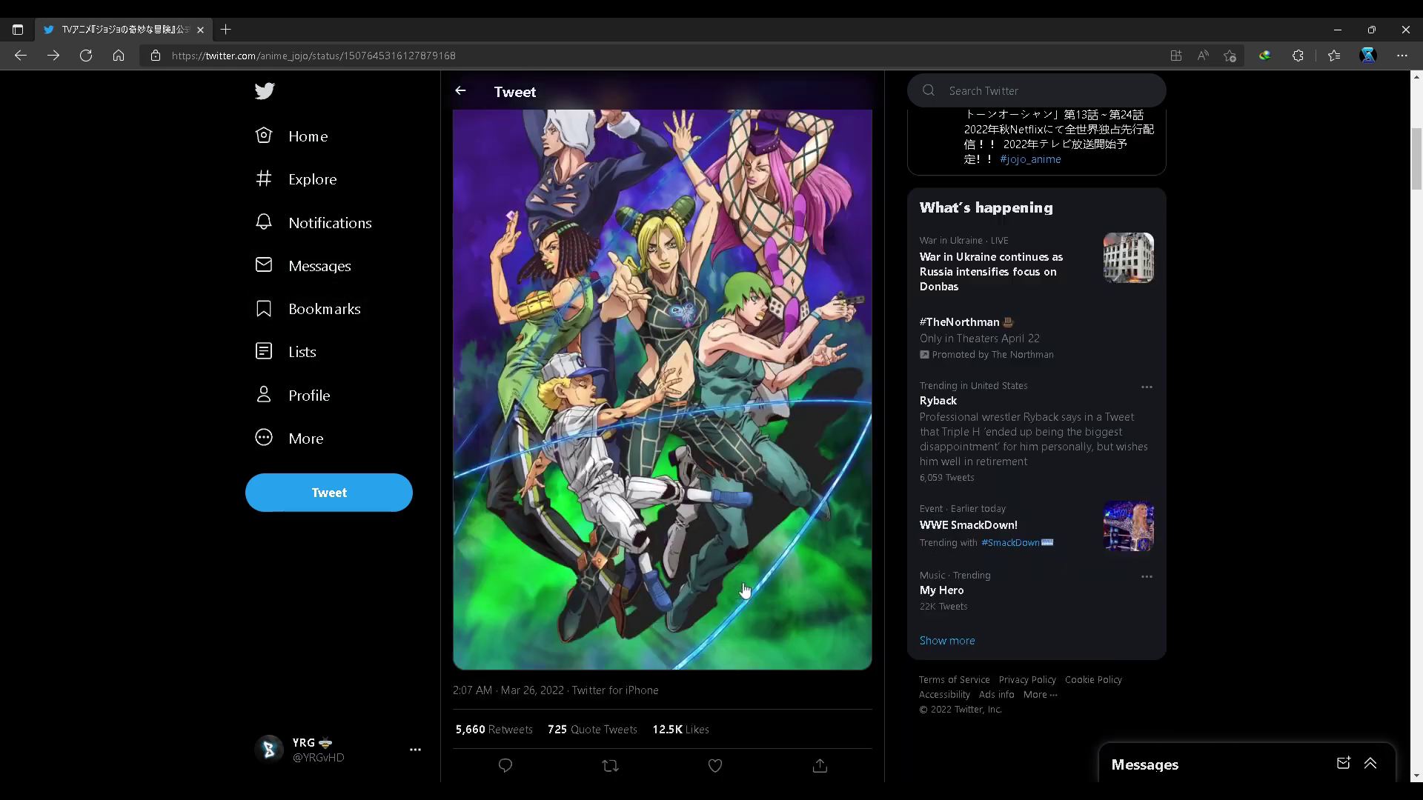
pyautogui.scroll(-5, 744, 591)
pyautogui.scroll(-1, 748, 578)
pyautogui.scroll(-4, 767, 577)
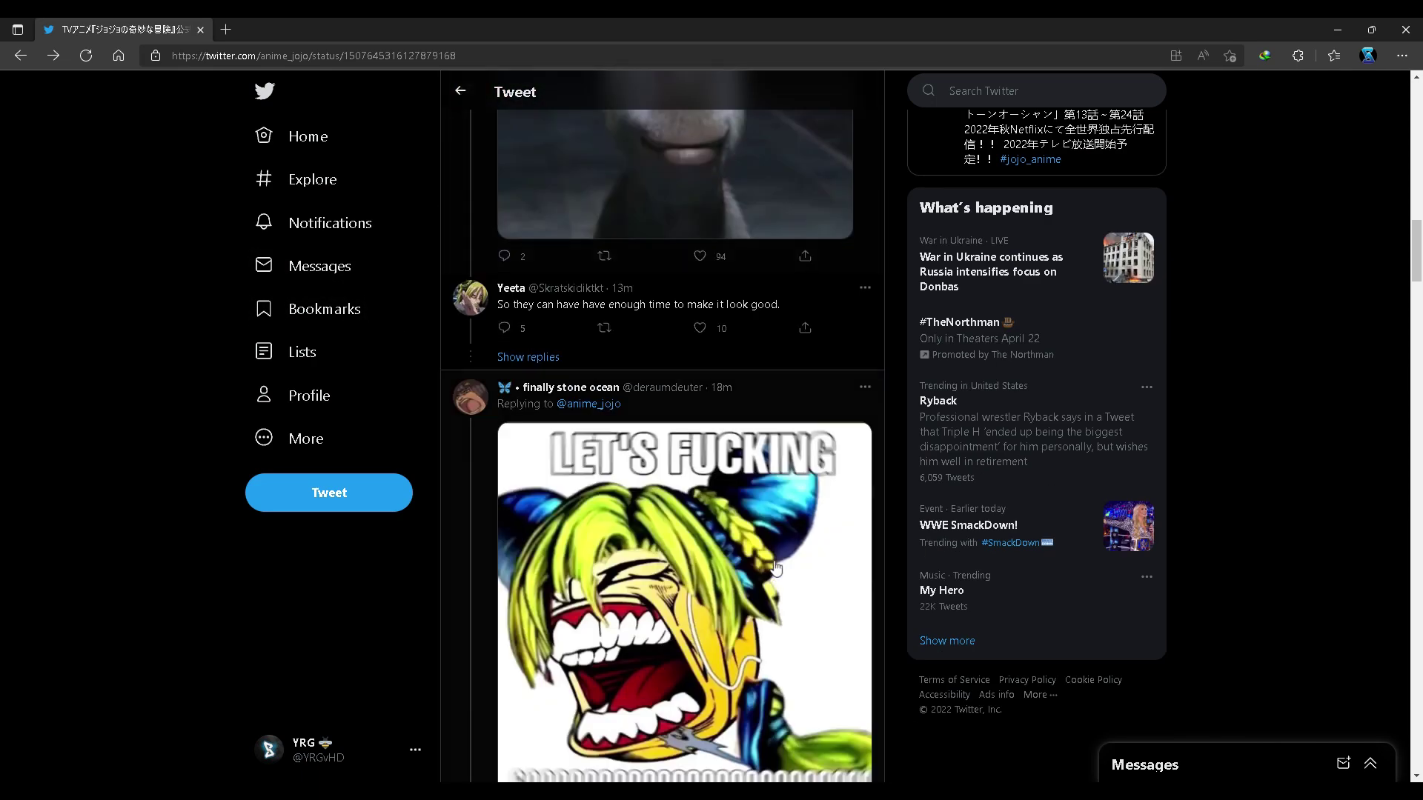
pyautogui.scroll(-5, 775, 573)
pyautogui.scroll(-5, 775, 572)
pyautogui.scroll(-4, 773, 556)
pyautogui.scroll(8, 771, 538)
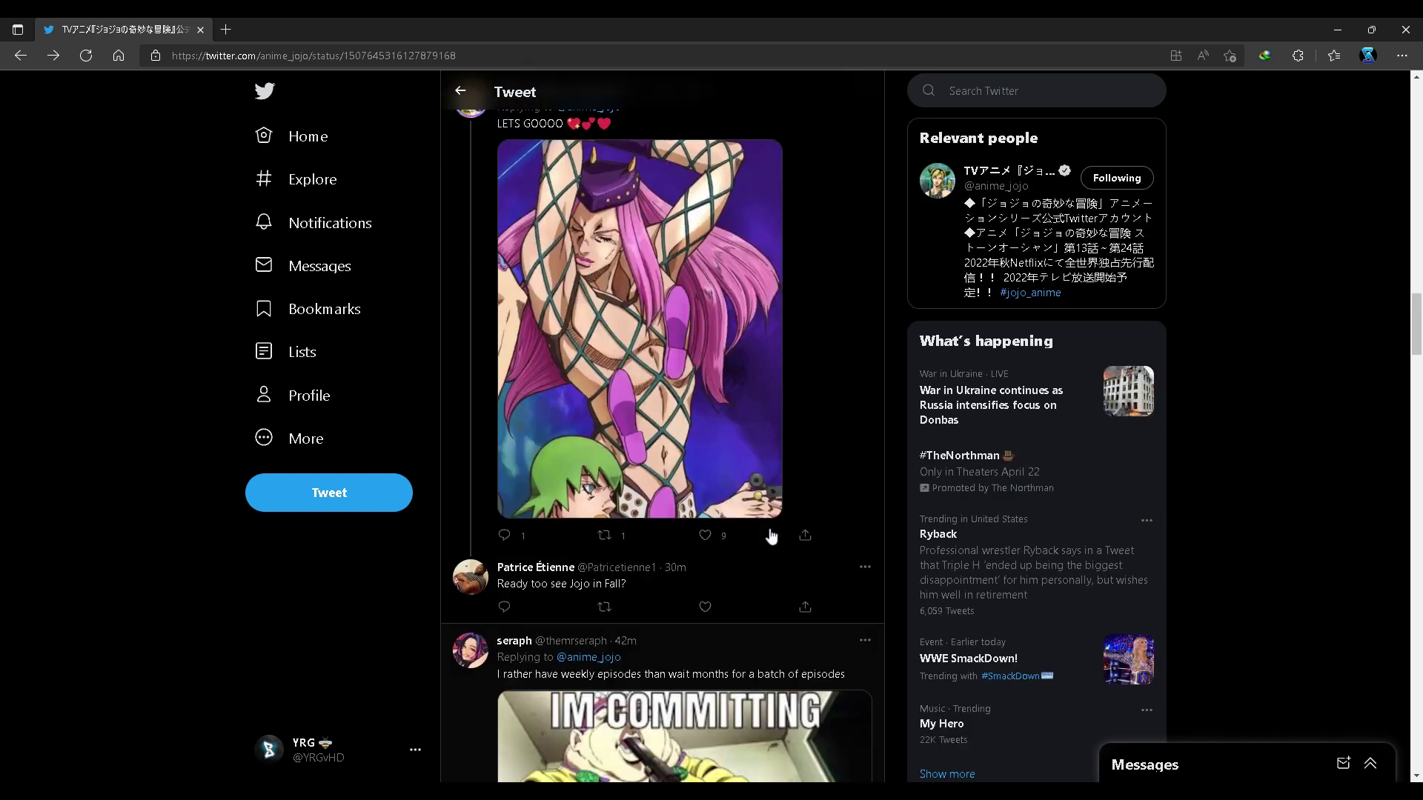
pyautogui.scroll(1, 770, 537)
pyautogui.scroll(-5, 665, 490)
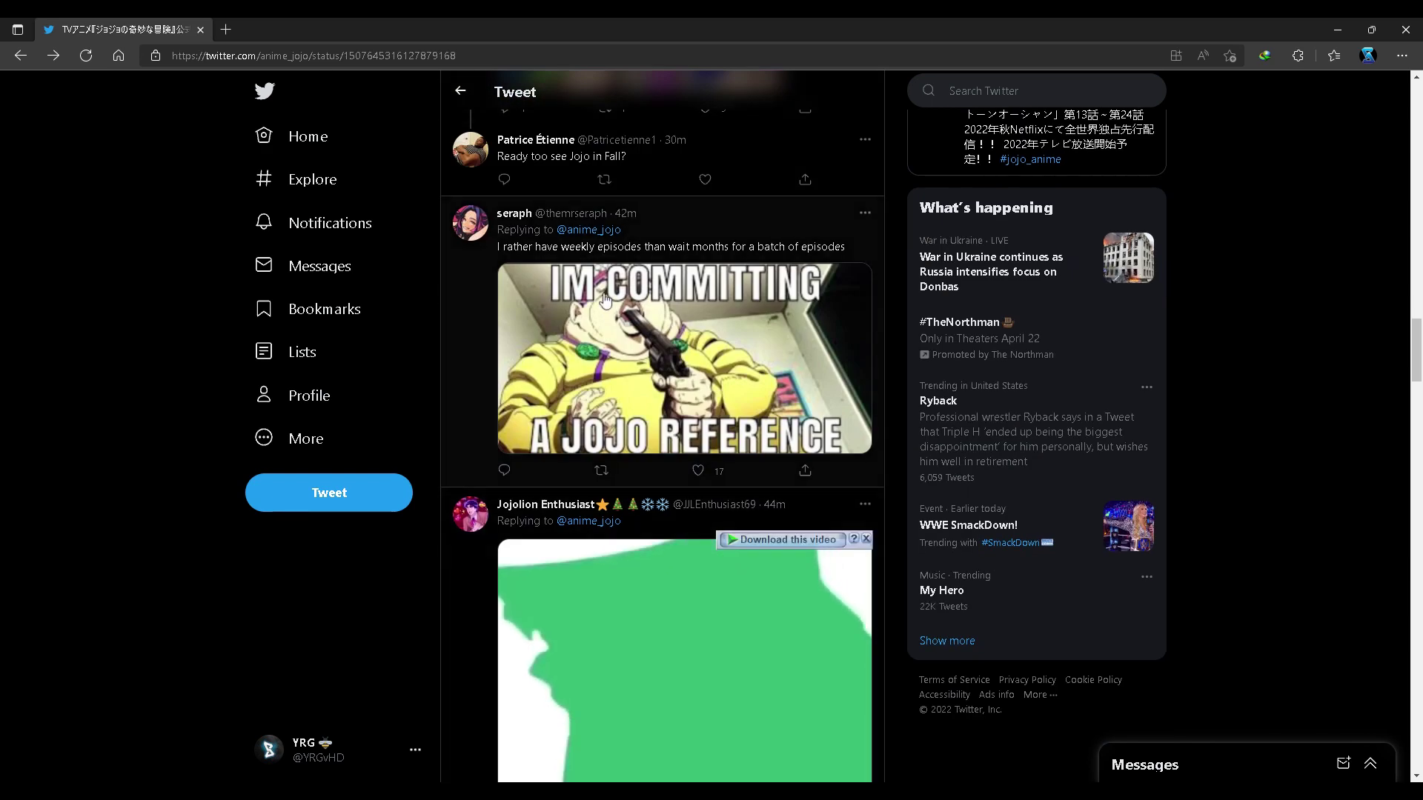
pyautogui.scroll(-4, 747, 455)
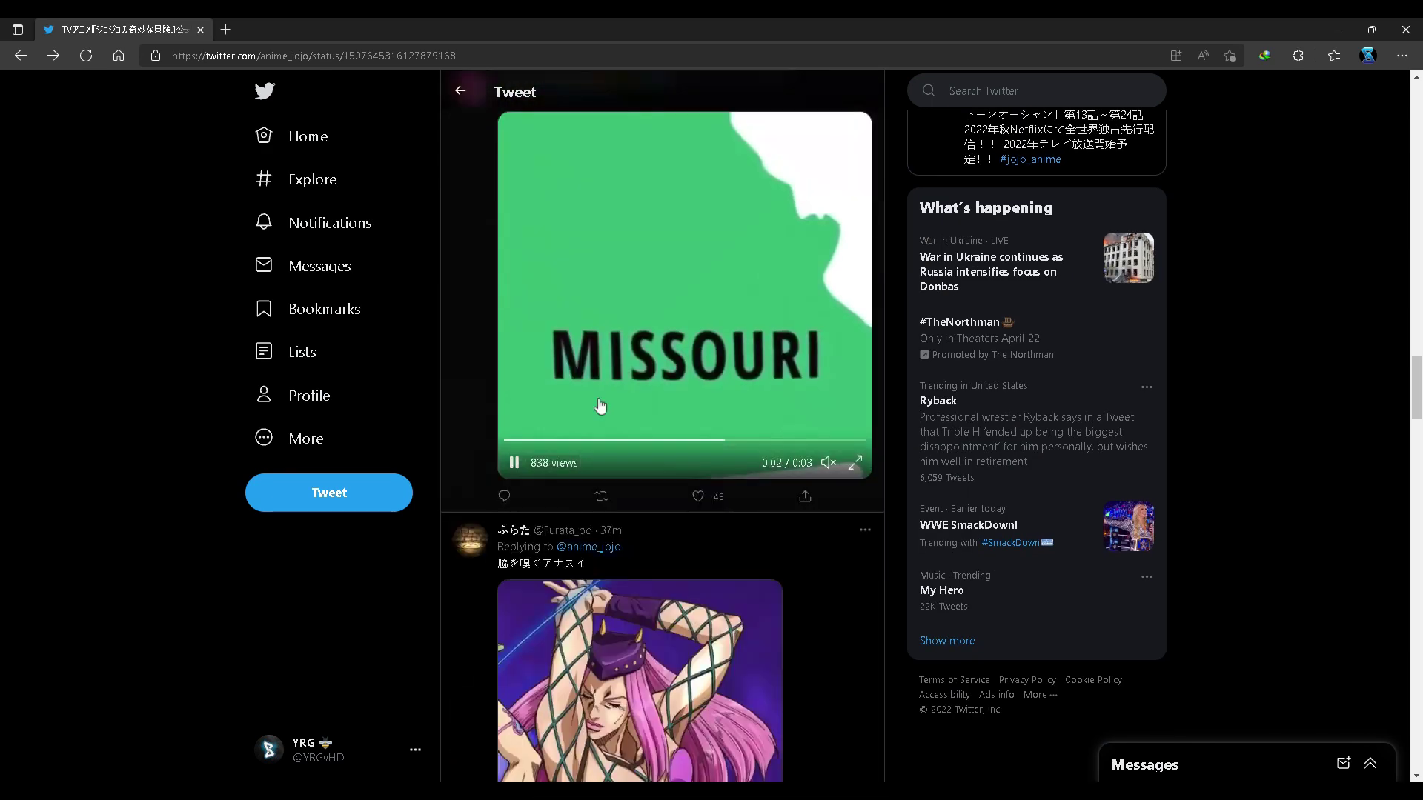
pyautogui.scroll(-5, 667, 434)
pyautogui.scroll(-5, 615, 418)
pyautogui.scroll(-6, 615, 416)
pyautogui.scroll(-3, 616, 414)
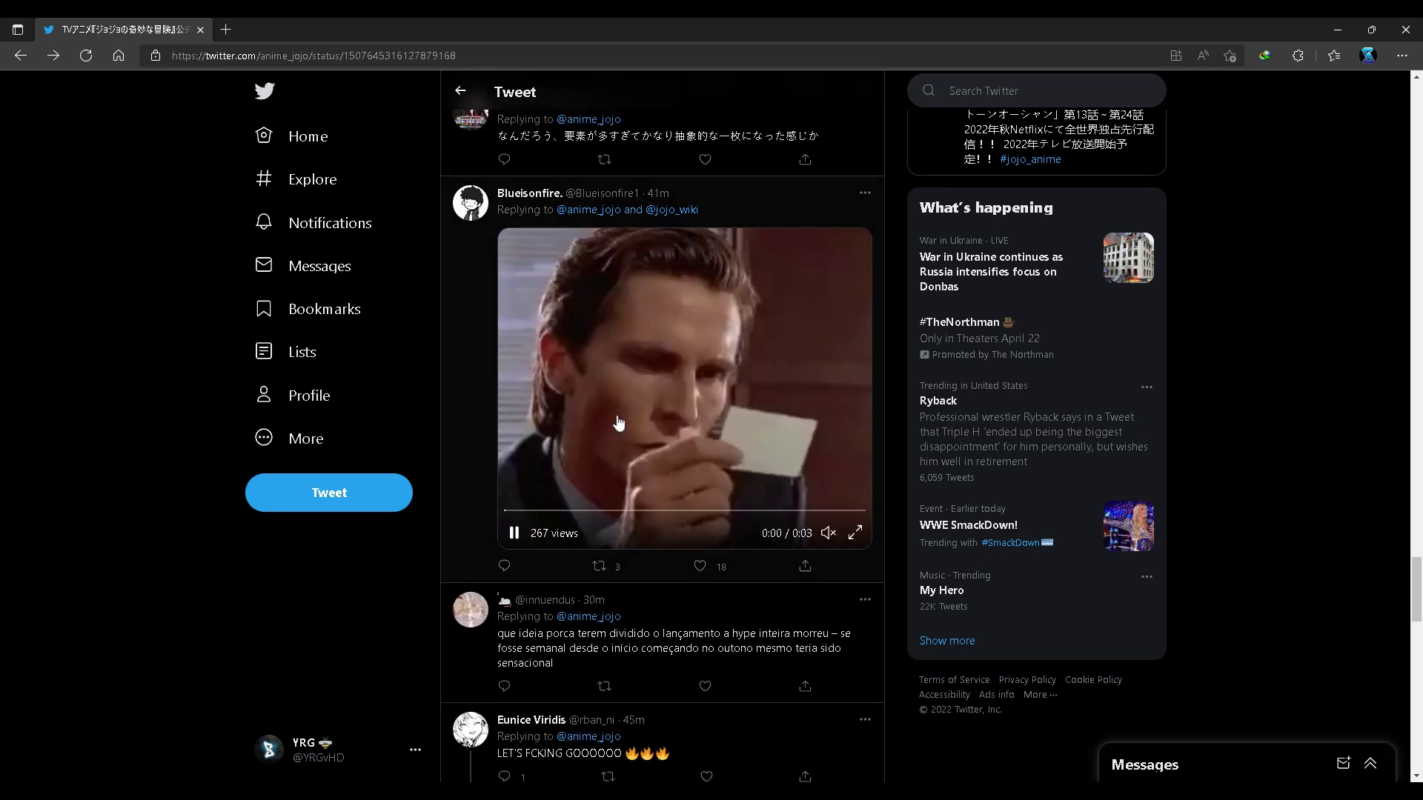
pyautogui.scroll(-2, 616, 414)
pyautogui.scroll(-5, 617, 420)
pyautogui.scroll(-5, 616, 423)
pyautogui.scroll(-5, 611, 428)
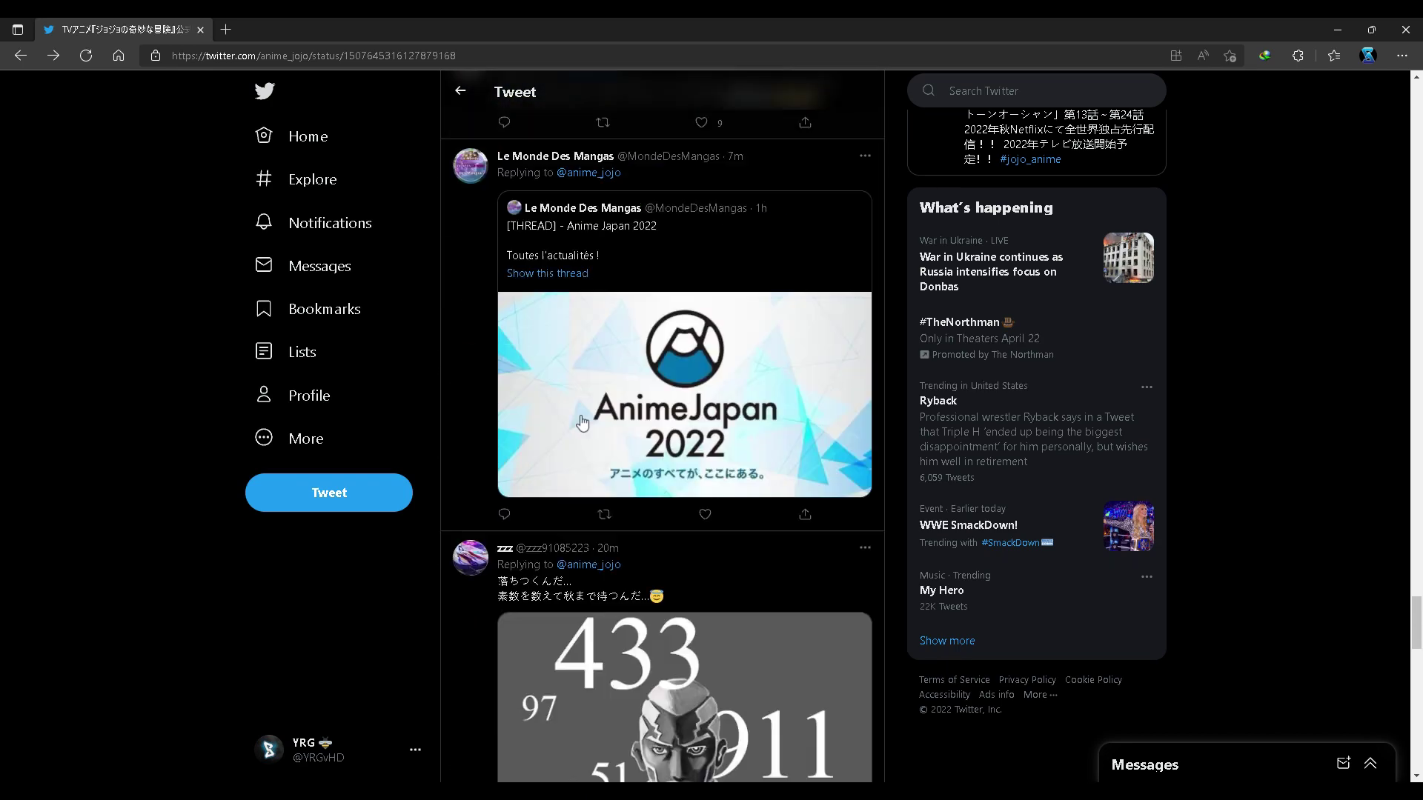
pyautogui.scroll(-5, 601, 434)
pyautogui.scroll(-4, 604, 448)
pyautogui.scroll(4, 604, 447)
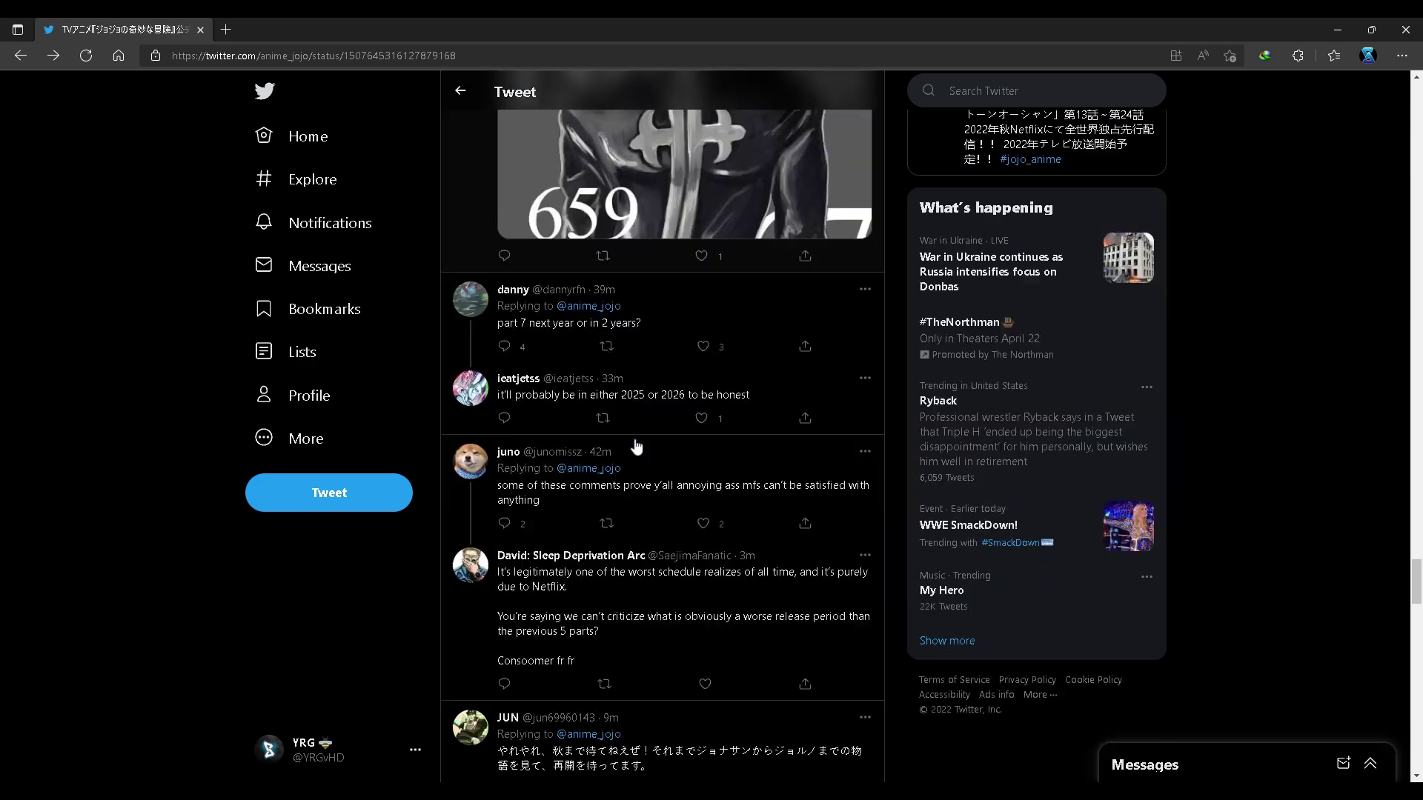
pyautogui.scroll(-8, 634, 449)
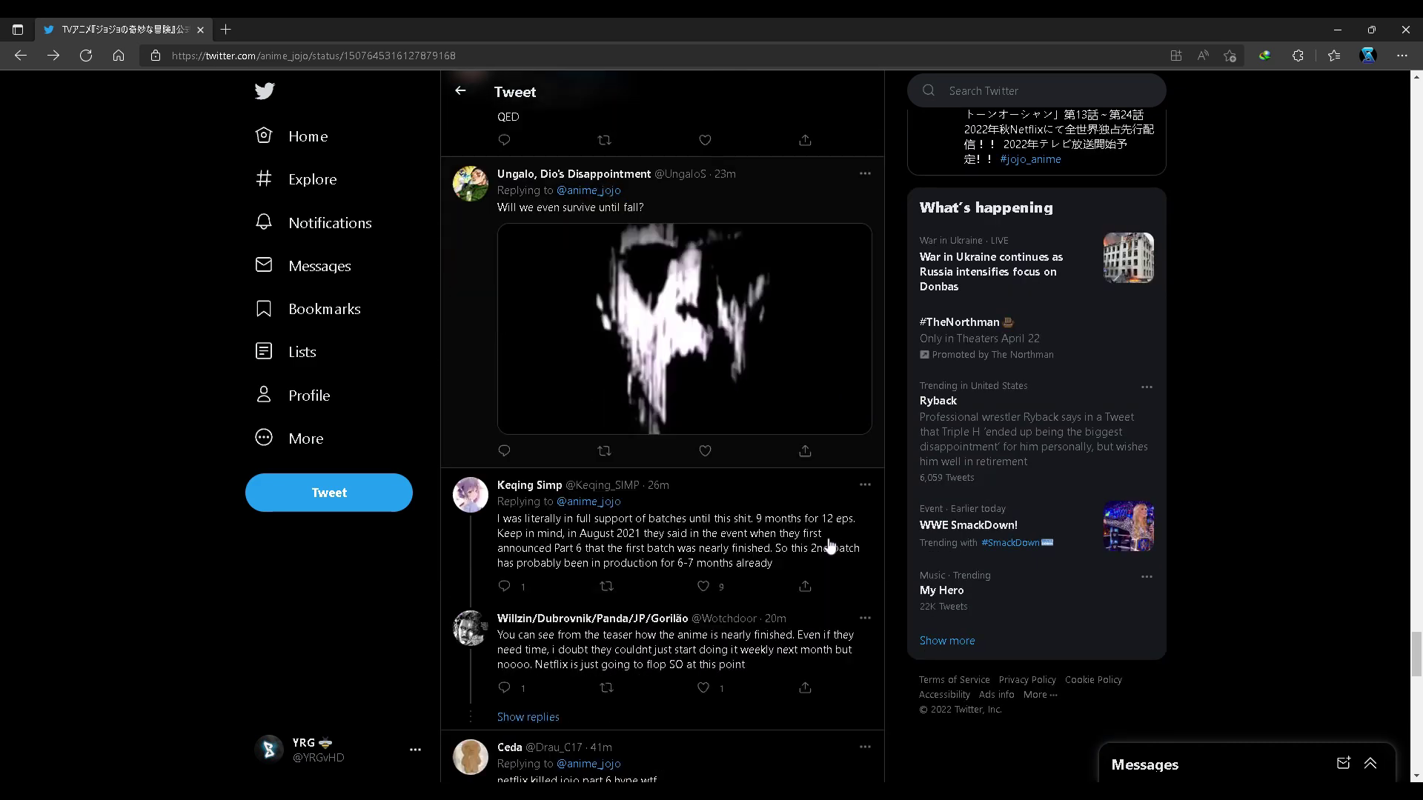
pyautogui.scroll(-4, 826, 544)
pyautogui.scroll(-4, 826, 544)
pyautogui.scroll(-3, 826, 544)
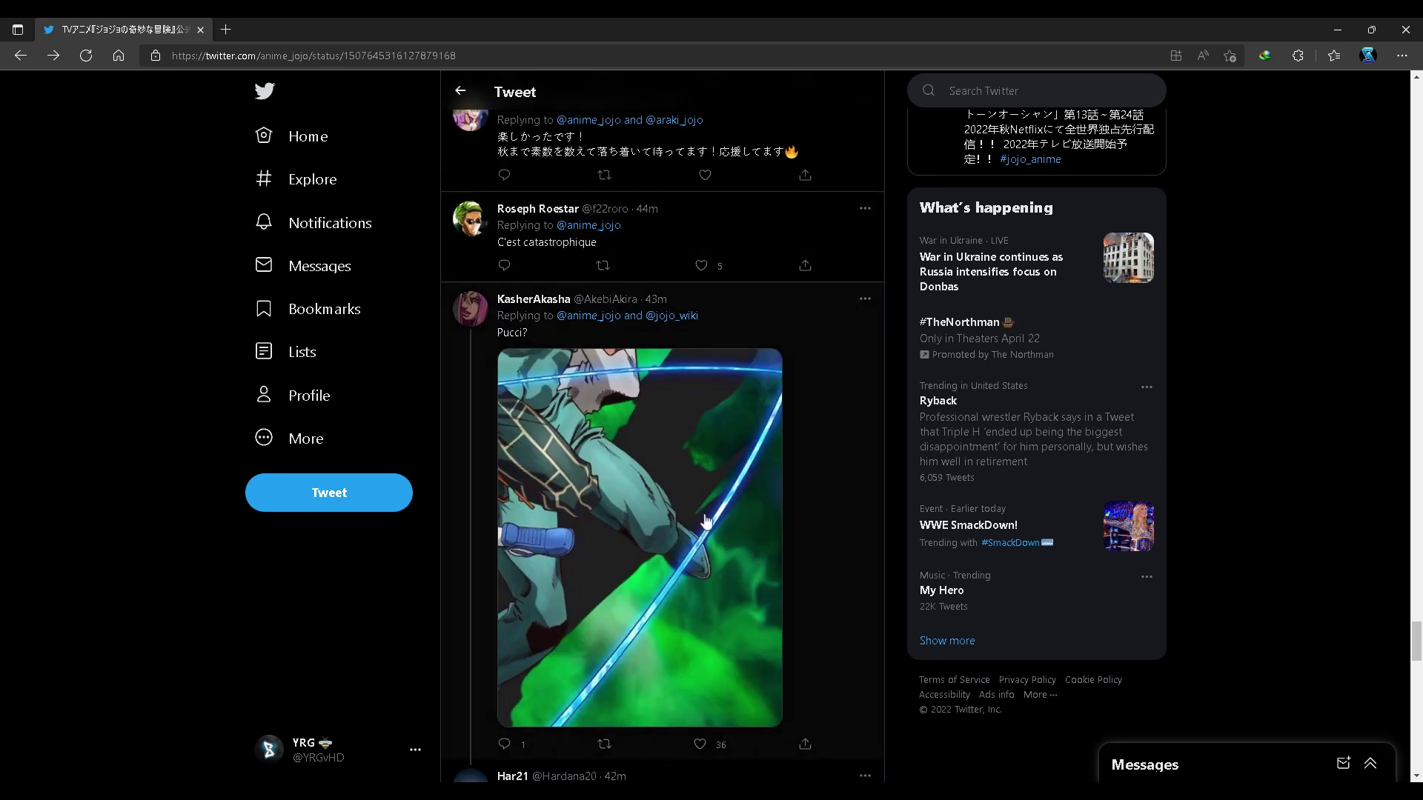
pyautogui.scroll(-4, 731, 515)
pyautogui.scroll(-4, 737, 512)
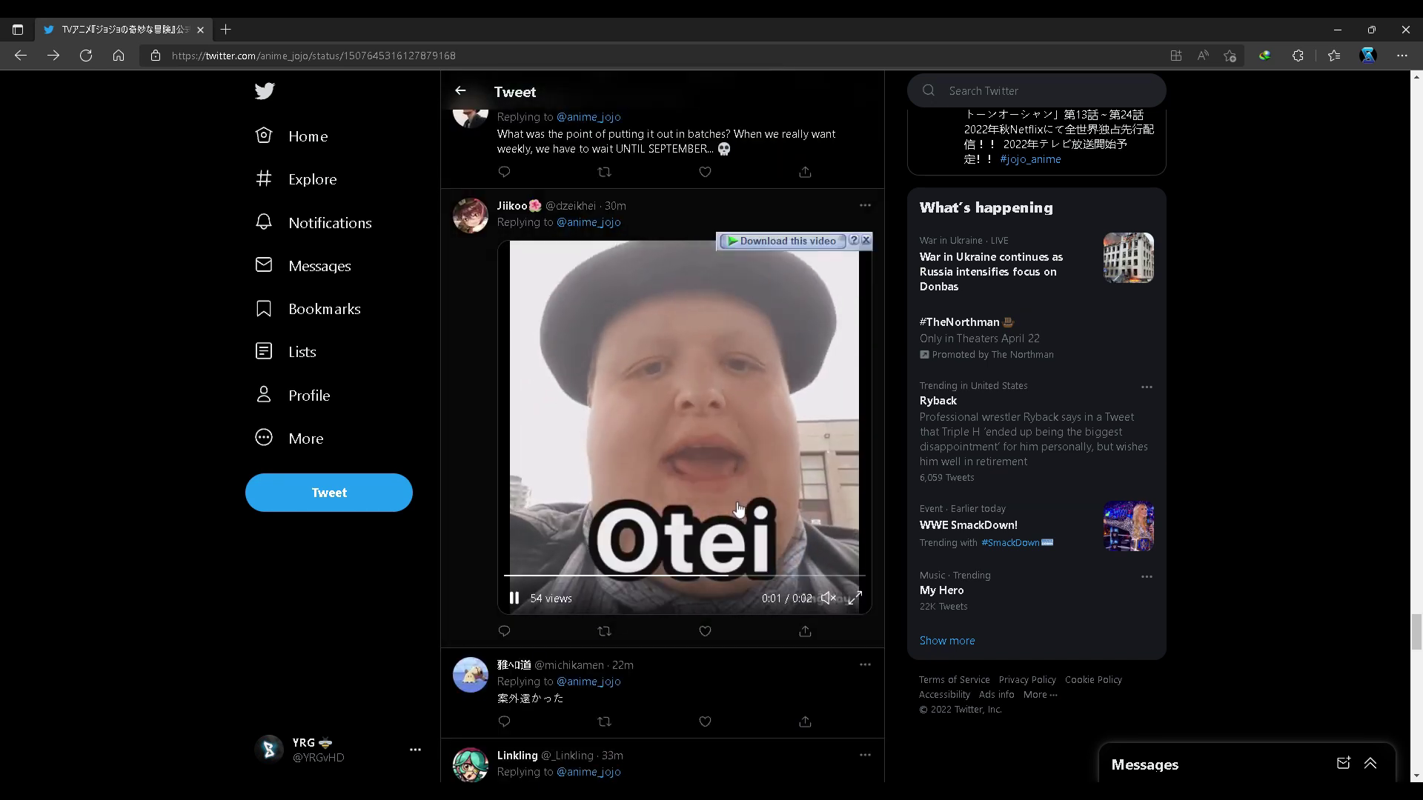
pyautogui.scroll(-6, 737, 512)
pyautogui.scroll(-5, 737, 511)
pyautogui.scroll(-4, 738, 512)
pyautogui.scroll(-4, 737, 511)
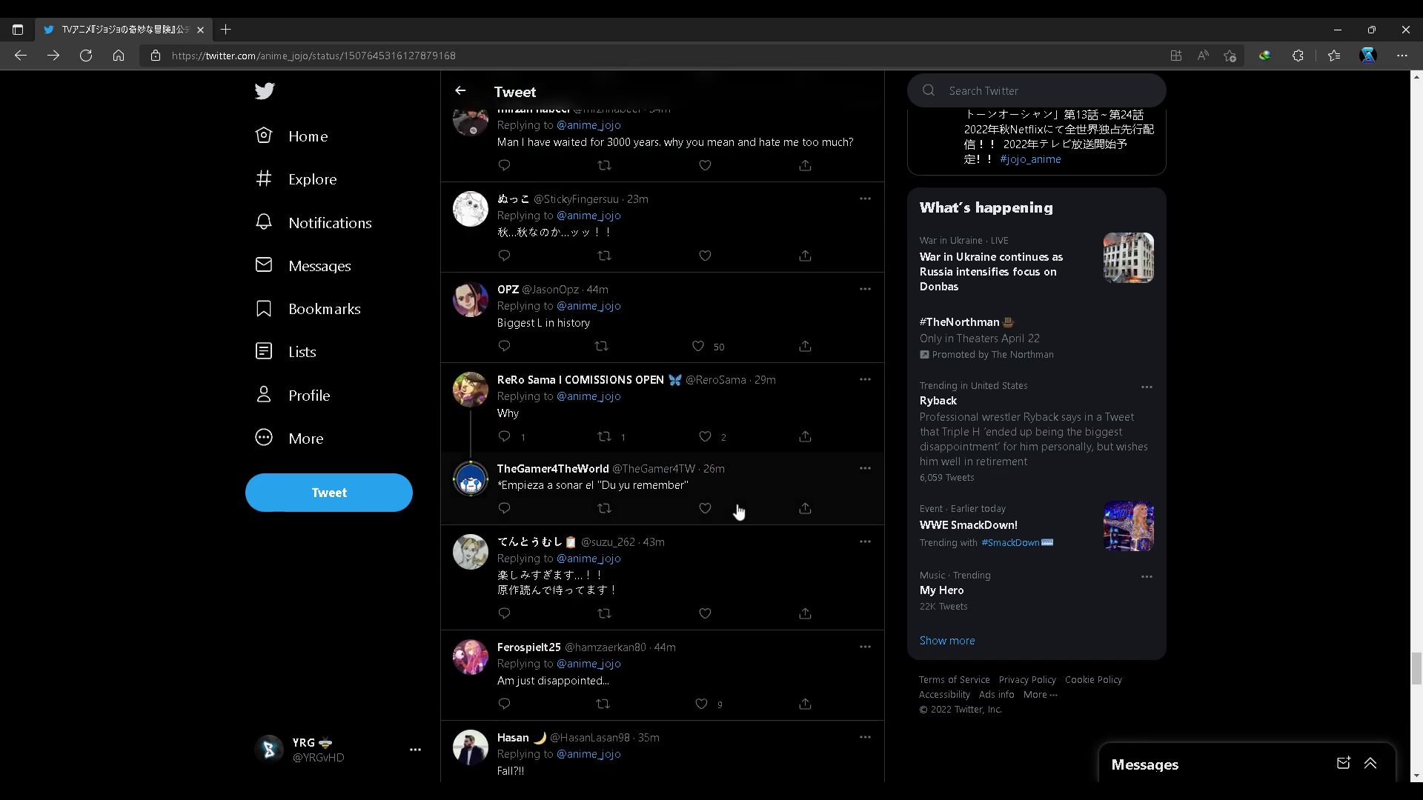
pyautogui.scroll(-4, 737, 511)
pyautogui.scroll(-4, 737, 511)
pyautogui.scroll(-3, 738, 512)
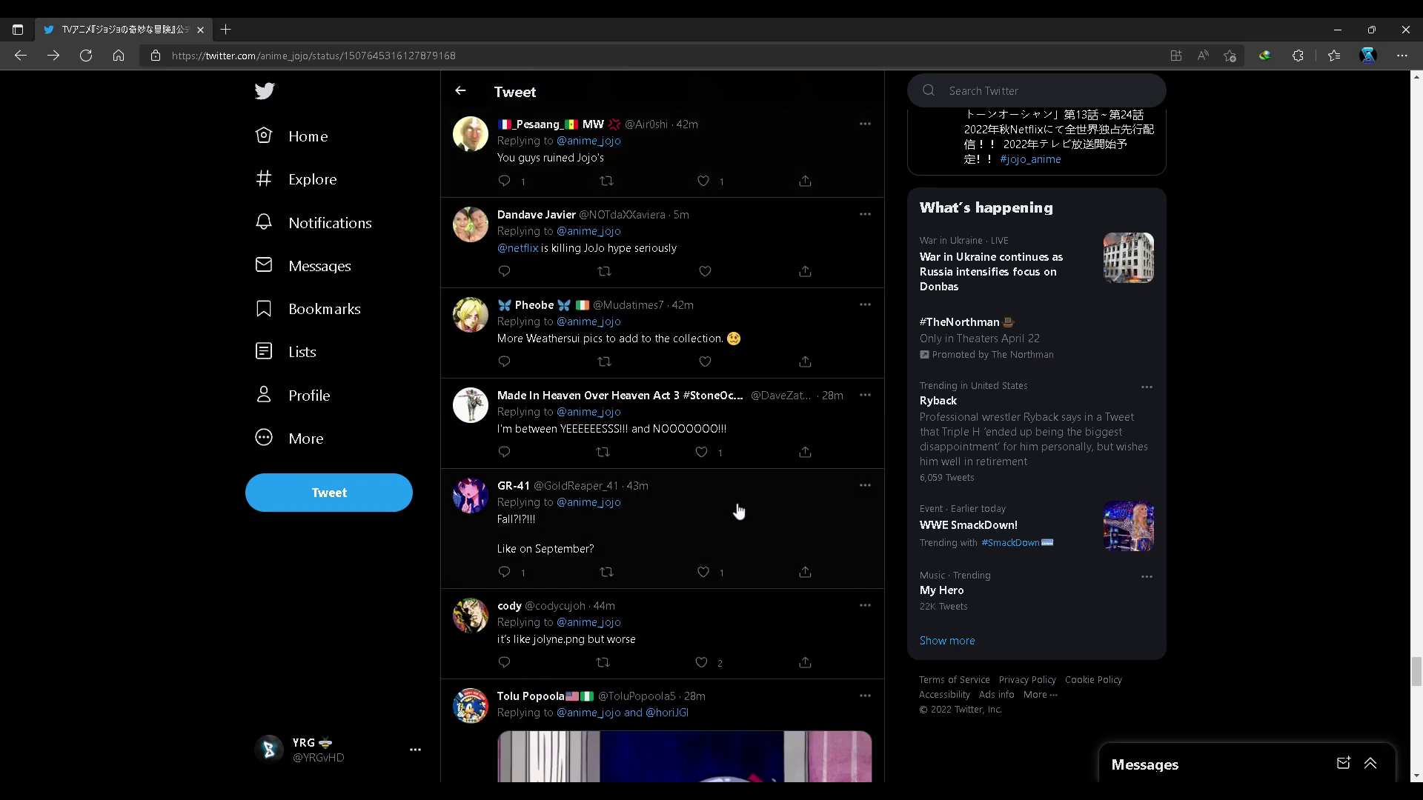
pyautogui.scroll(3, 737, 511)
pyautogui.scroll(-3, 664, 480)
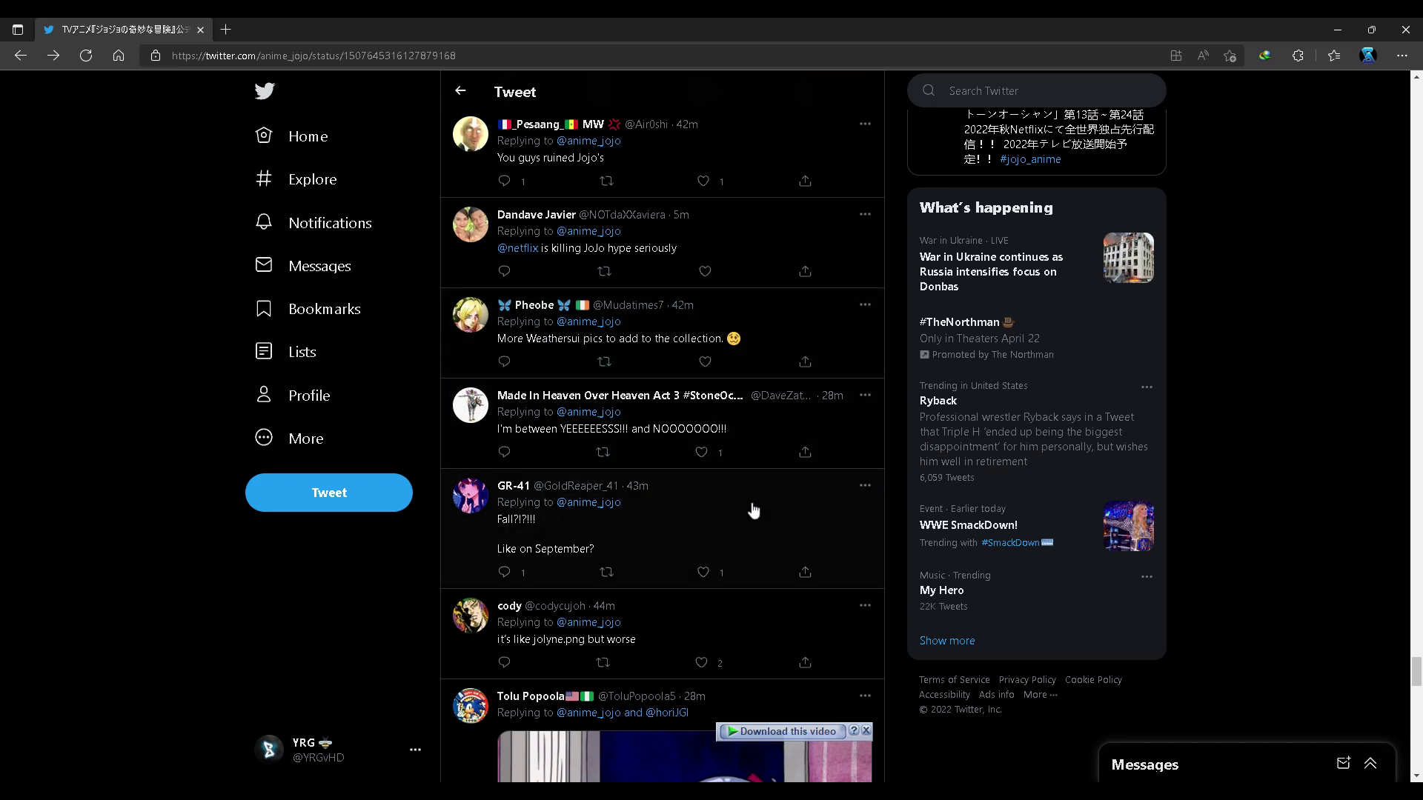
pyautogui.scroll(-5, 753, 509)
pyautogui.scroll(-4, 753, 509)
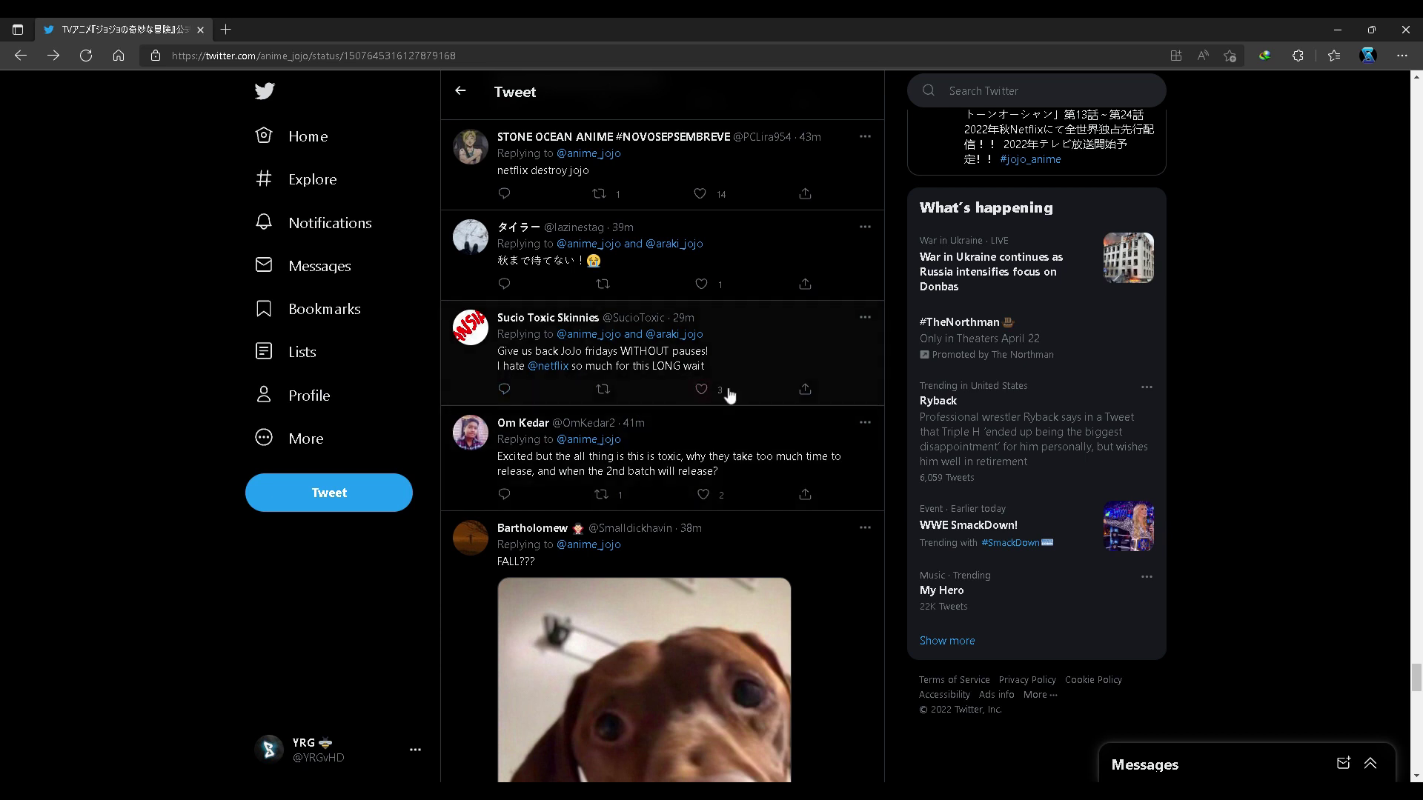
pyautogui.scroll(-5, 734, 423)
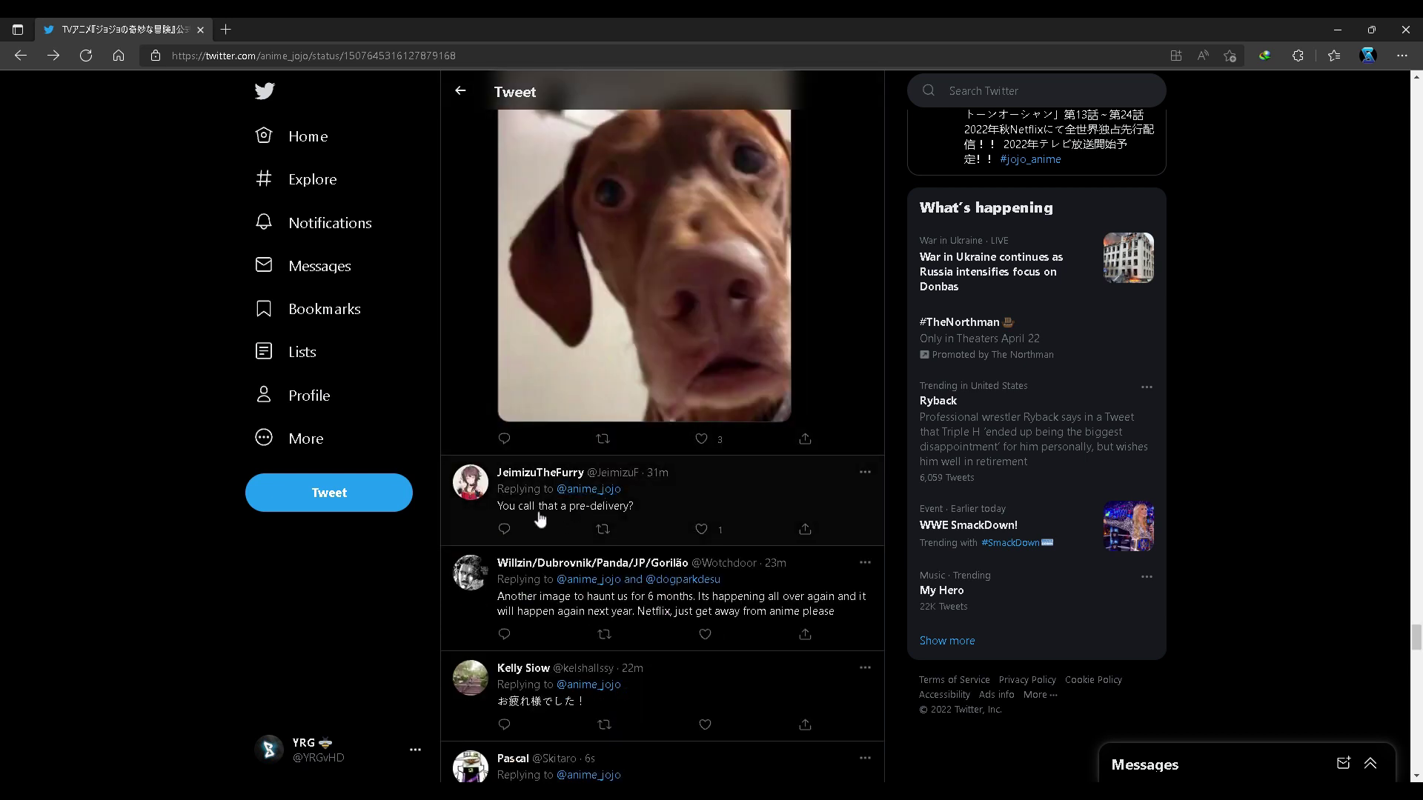
pyautogui.scroll(-4, 778, 517)
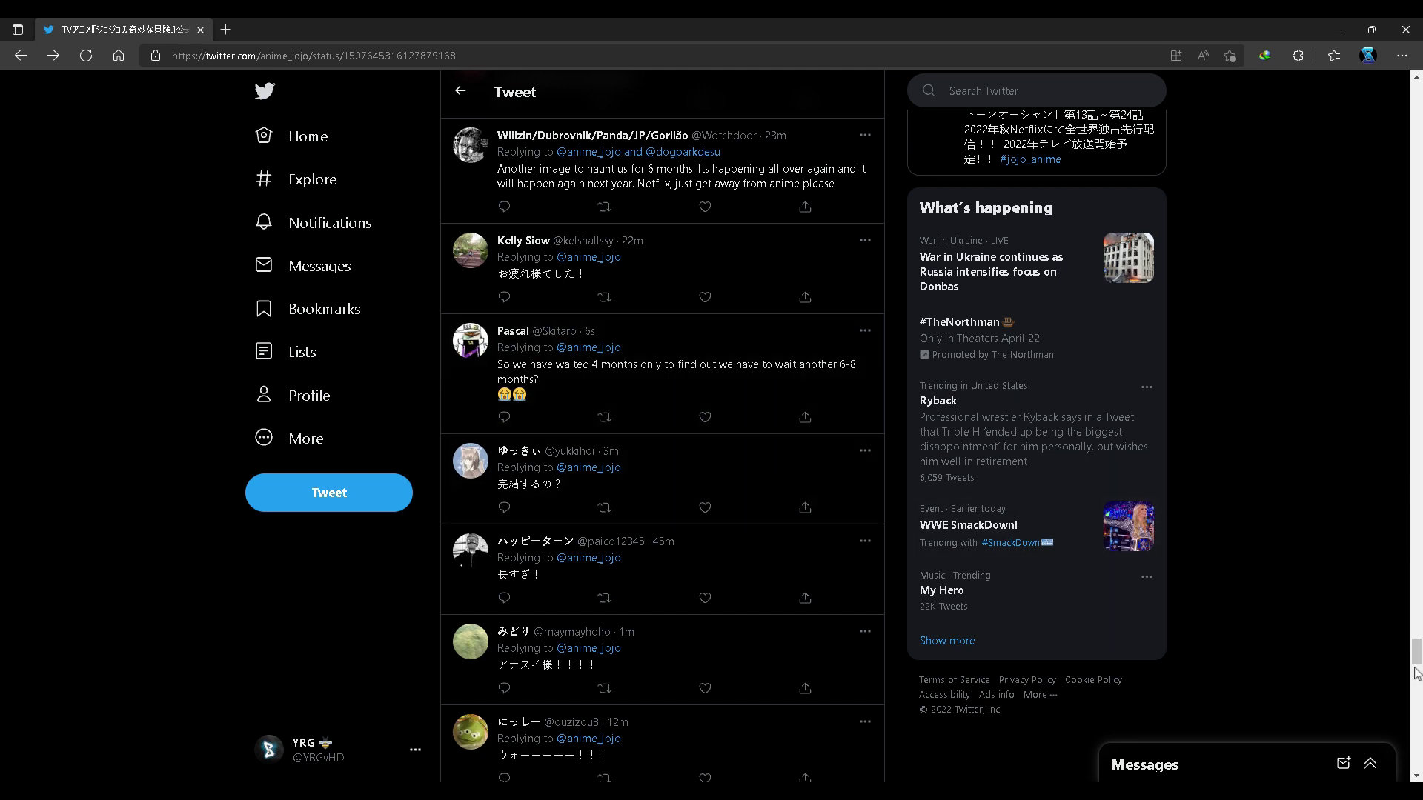
pyautogui.moveTo(1416, 652)
pyautogui.mouseDown()
pyautogui.moveTo(1376, 309)
pyautogui.moveTo(1381, 110)
pyautogui.mouseUp()
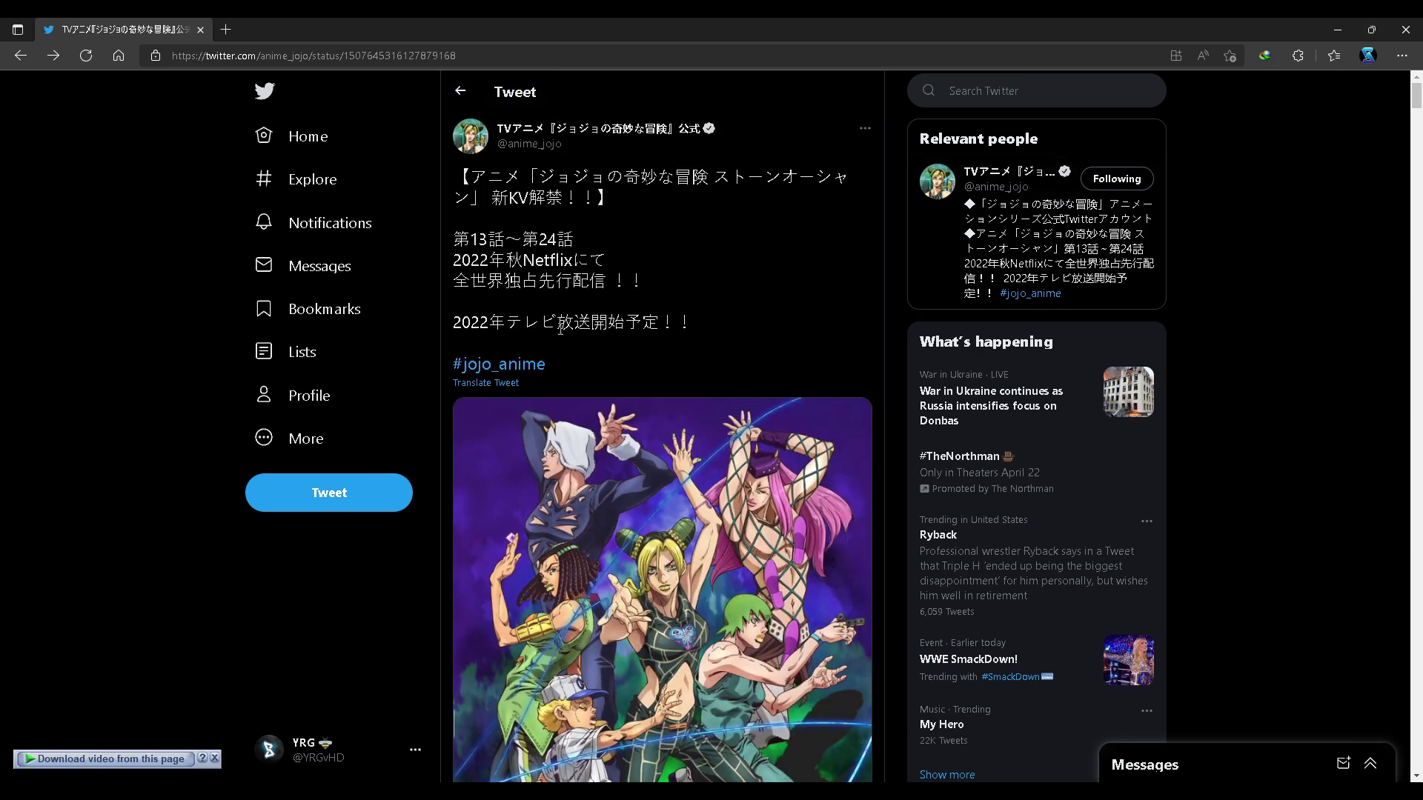
# Show the tweet's English translation about Netflix streaming episodes 13–24 again.
pyautogui.click(485, 383)
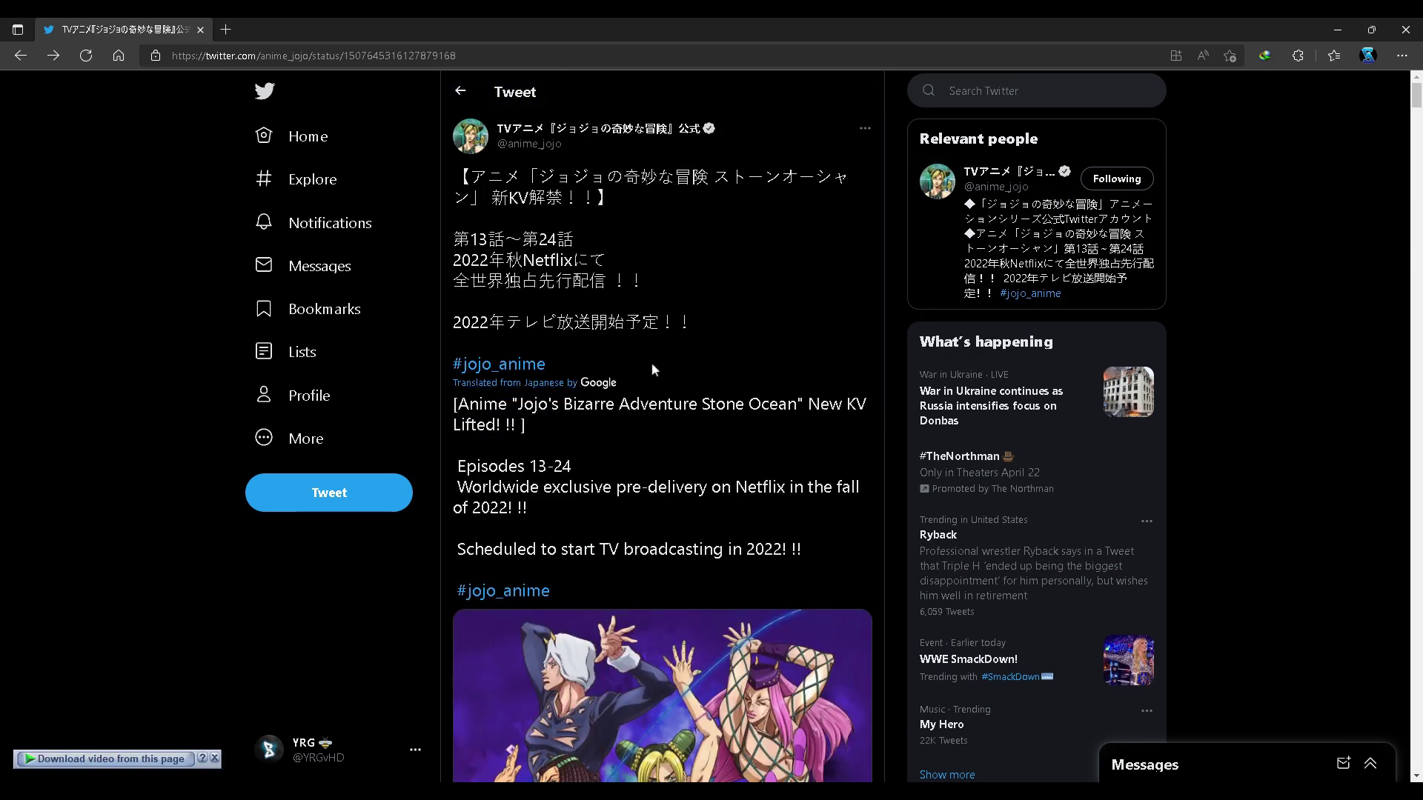